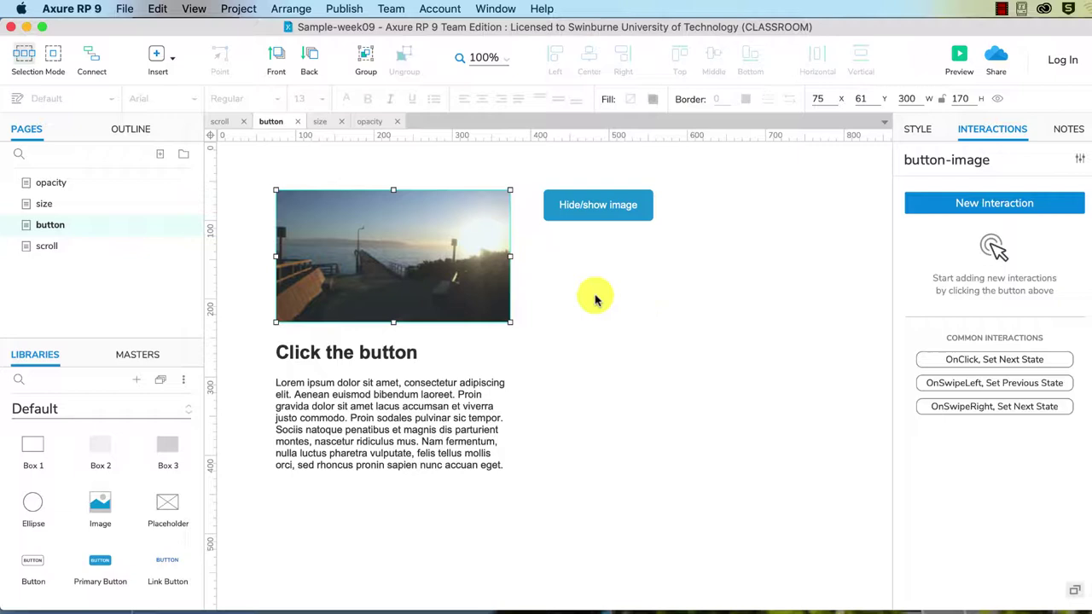
- Add an OnClick interaction to the Hide/show image button
{"action": "left_click", "coordinate": [590, 209]}
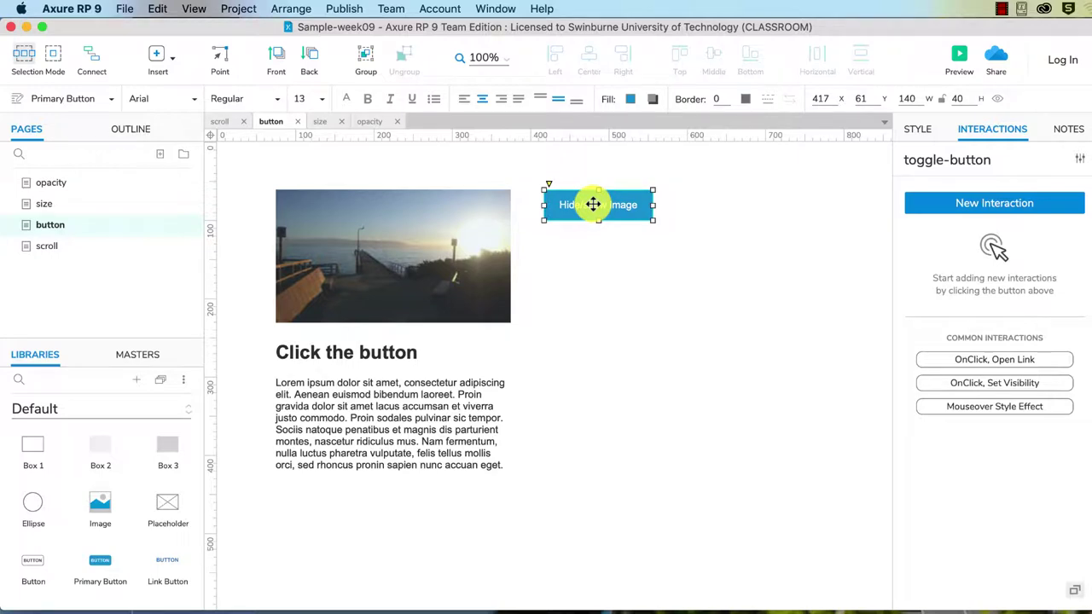
{"action": "left_click", "coordinate": [997, 204]}
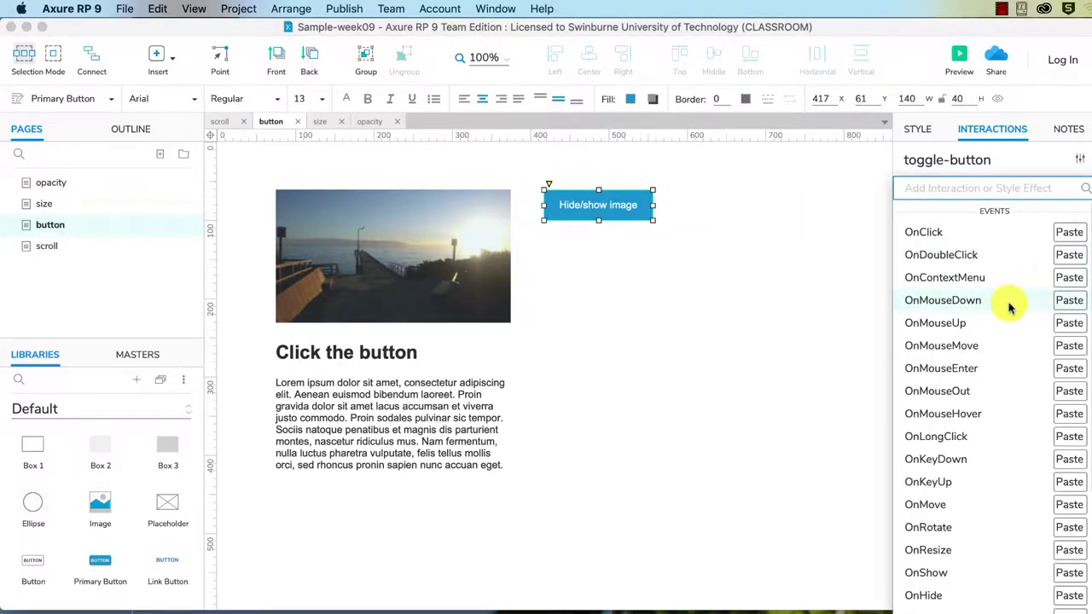
{"action": "left_click", "coordinate": [924, 234]}
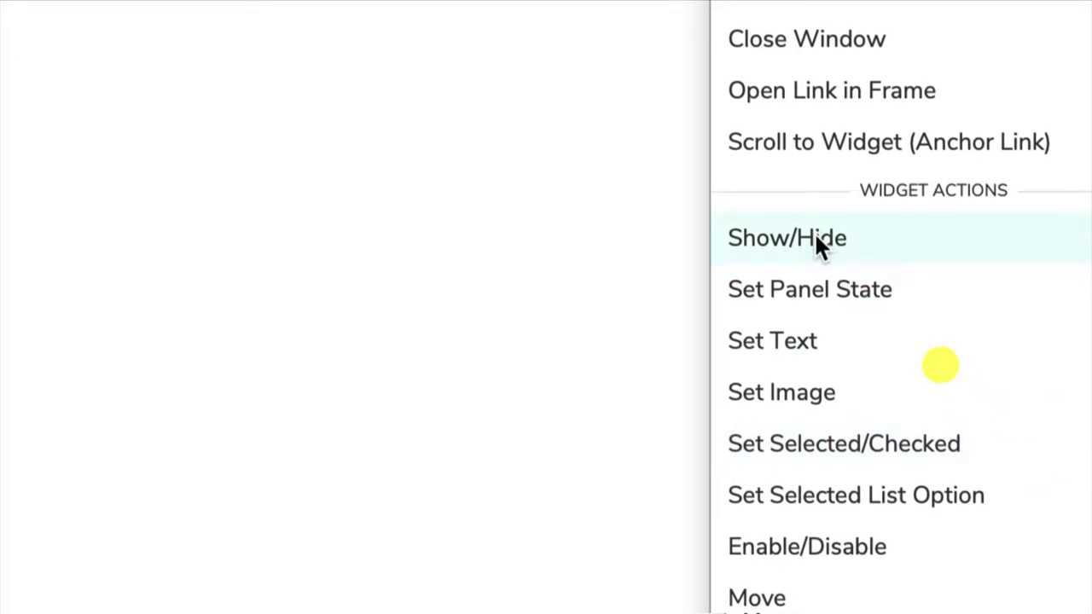
- Add a Show/Hide action that toggles the visibility of button-image
{"action": "left_click", "coordinate": [815, 240]}
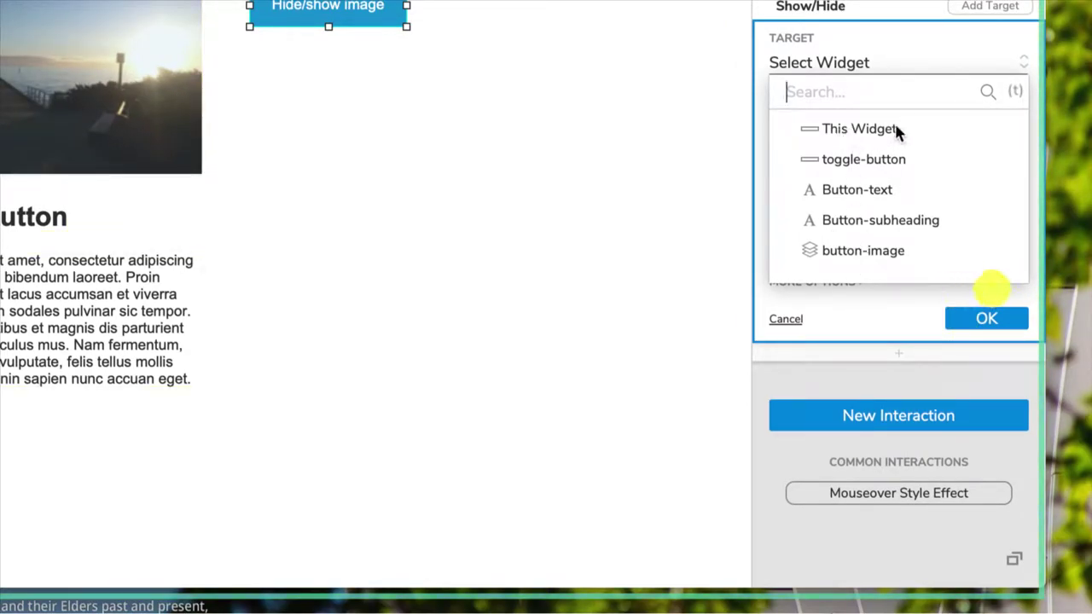
{"action": "left_click", "coordinate": [850, 253]}
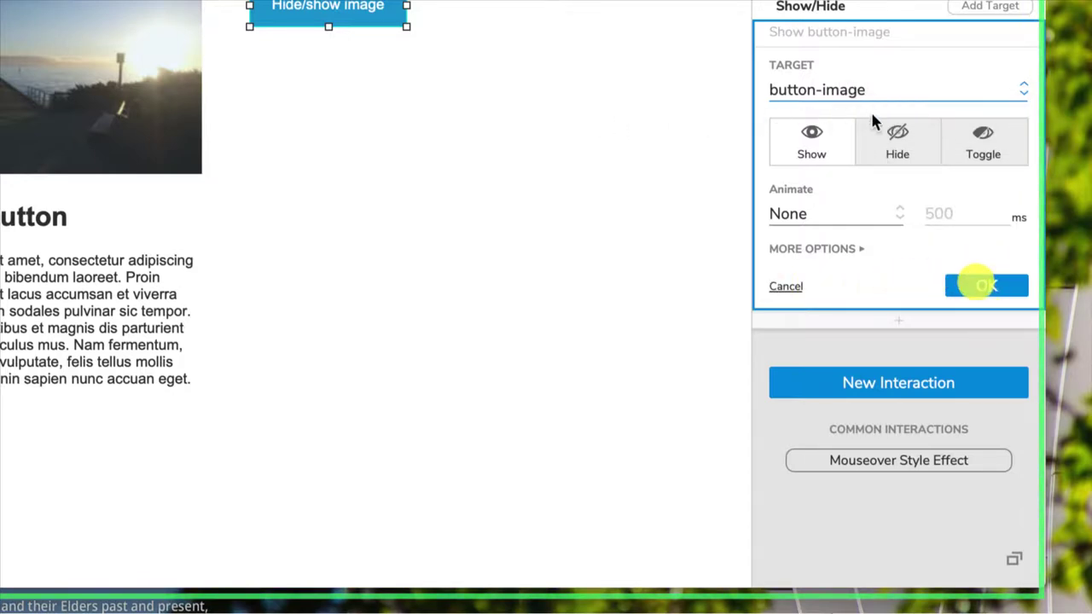
{"action": "left_click", "coordinate": [989, 150]}
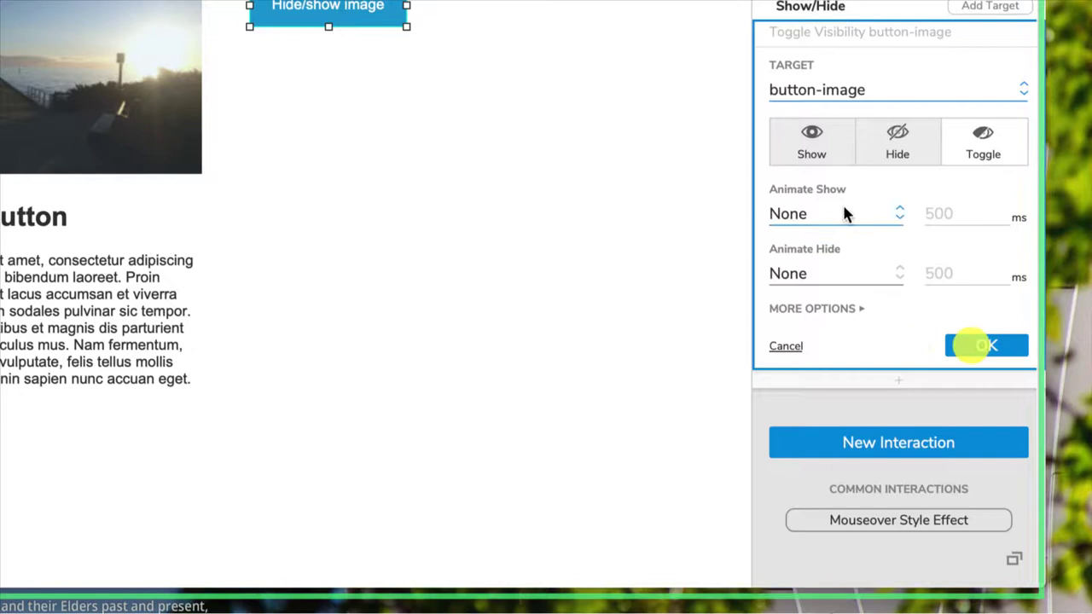
- Make button-image slide down on show and slide up on hide, 500 ms each, and confirm
{"action": "left_click", "coordinate": [895, 214]}
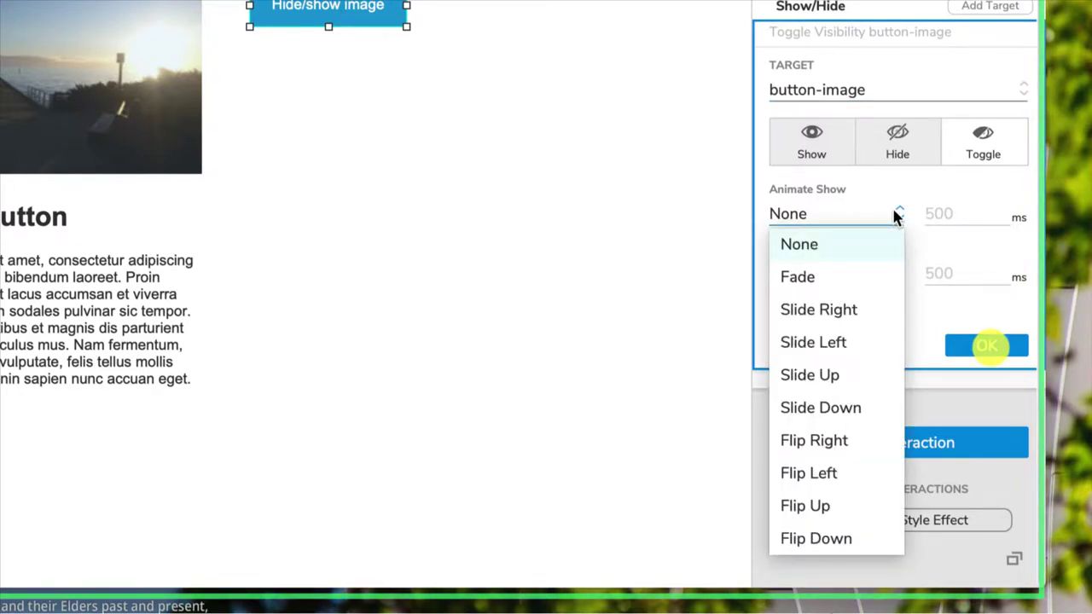
{"action": "left_click", "coordinate": [855, 409]}
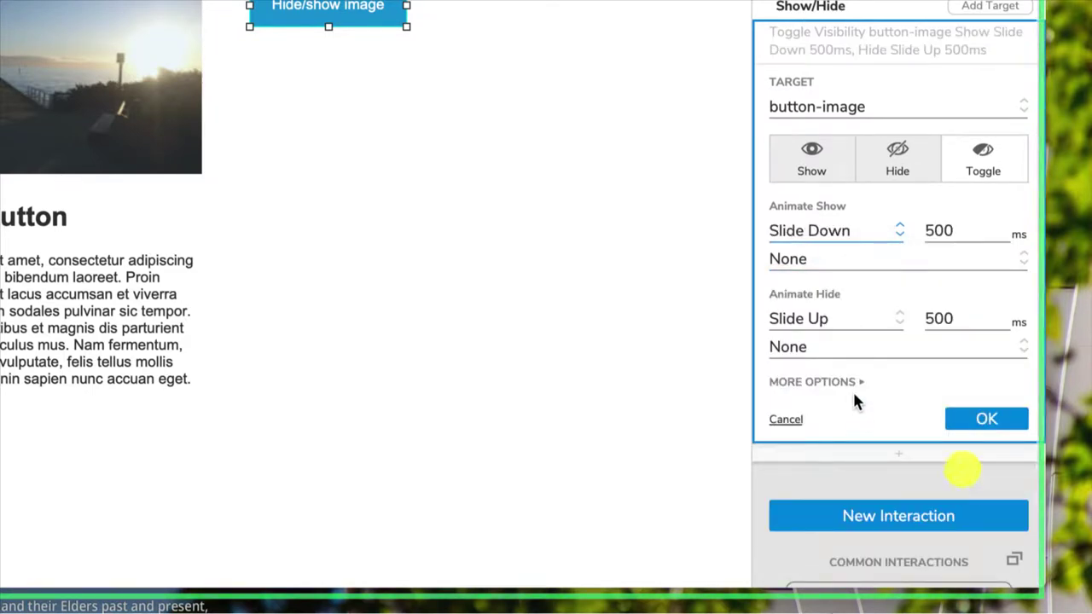
{"action": "left_click", "coordinate": [996, 257]}
{"action": "left_click", "coordinate": [996, 258]}
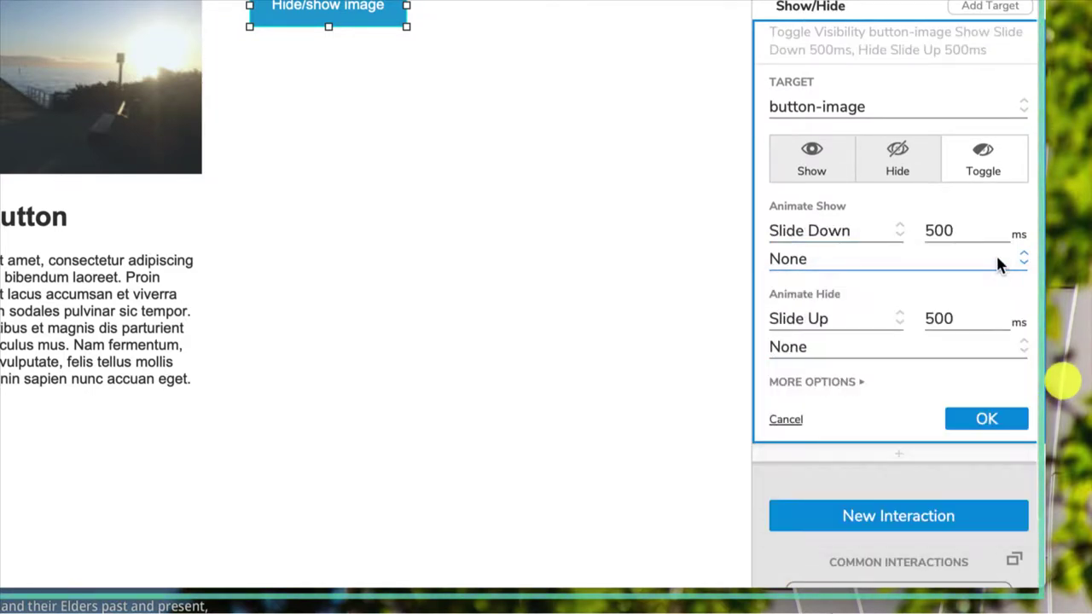
{"action": "left_click", "coordinate": [876, 318]}
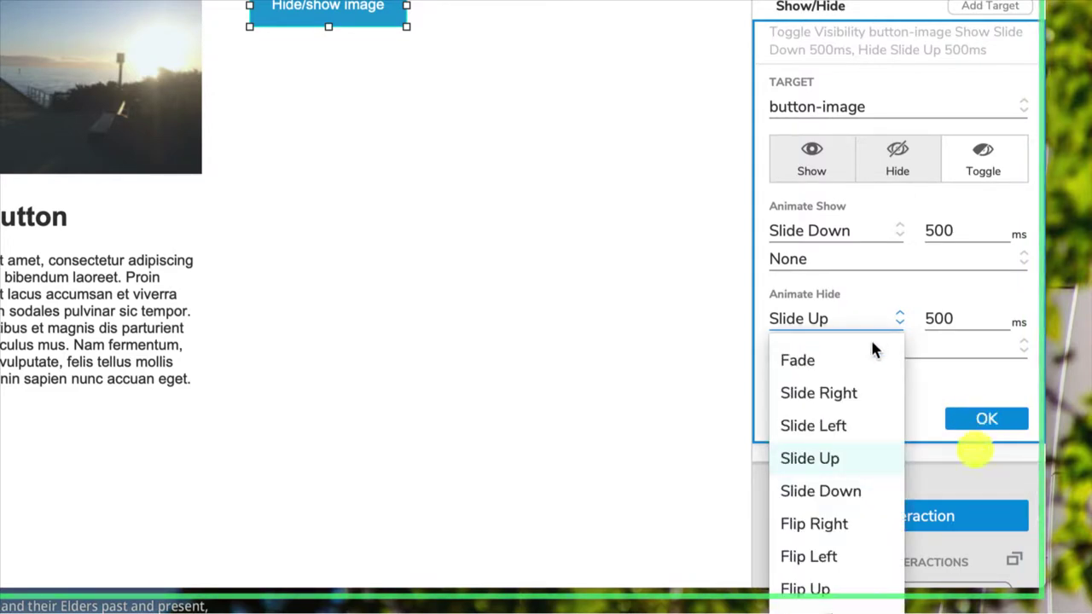
{"action": "left_click", "coordinate": [831, 458]}
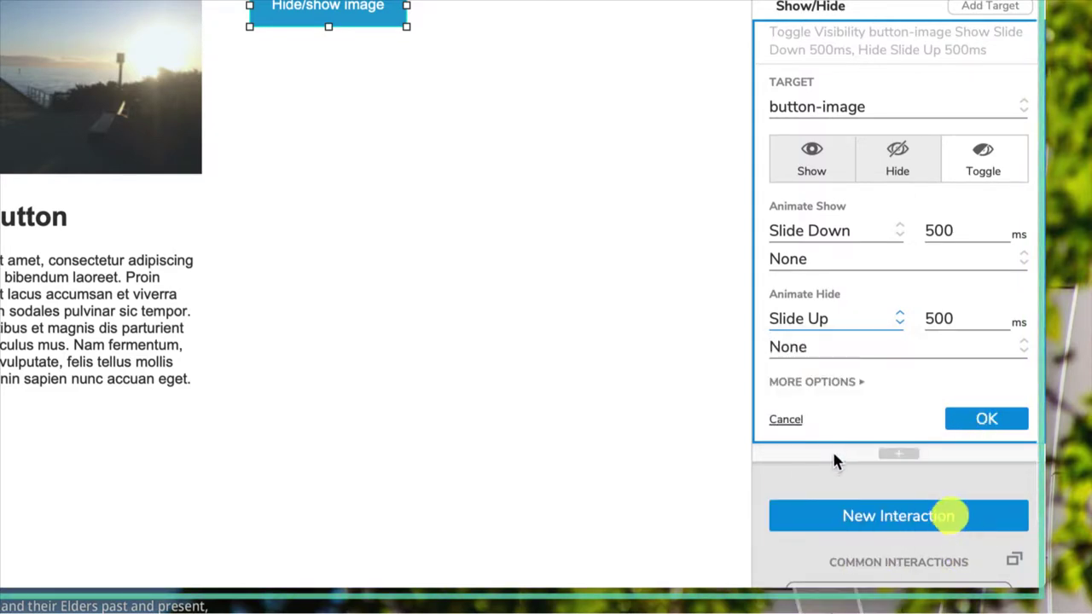
{"action": "left_click", "coordinate": [981, 418]}
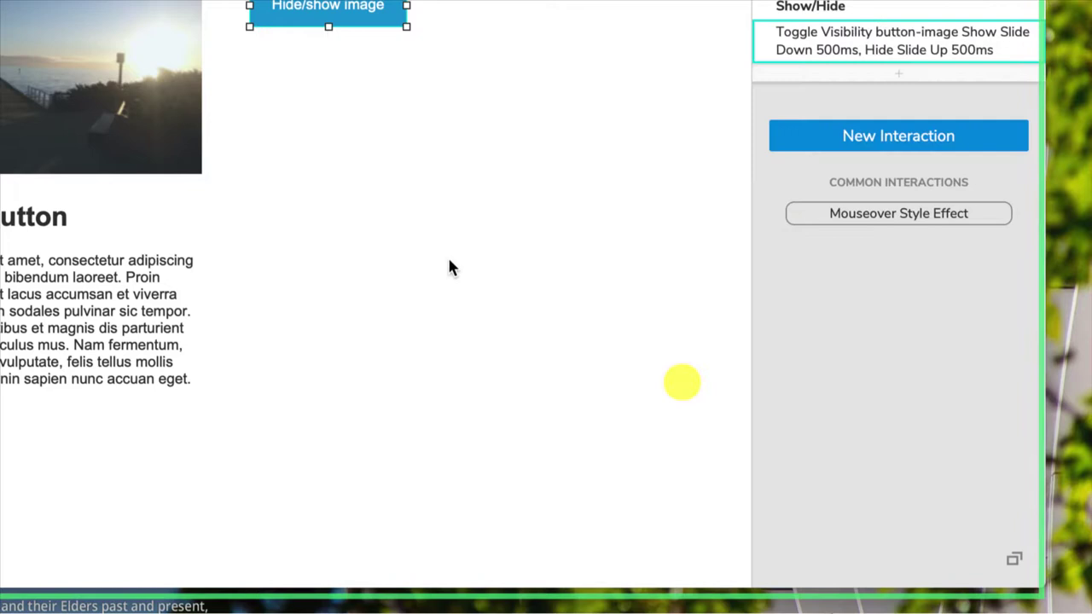
{"action": "left_click", "coordinate": [421, 276]}
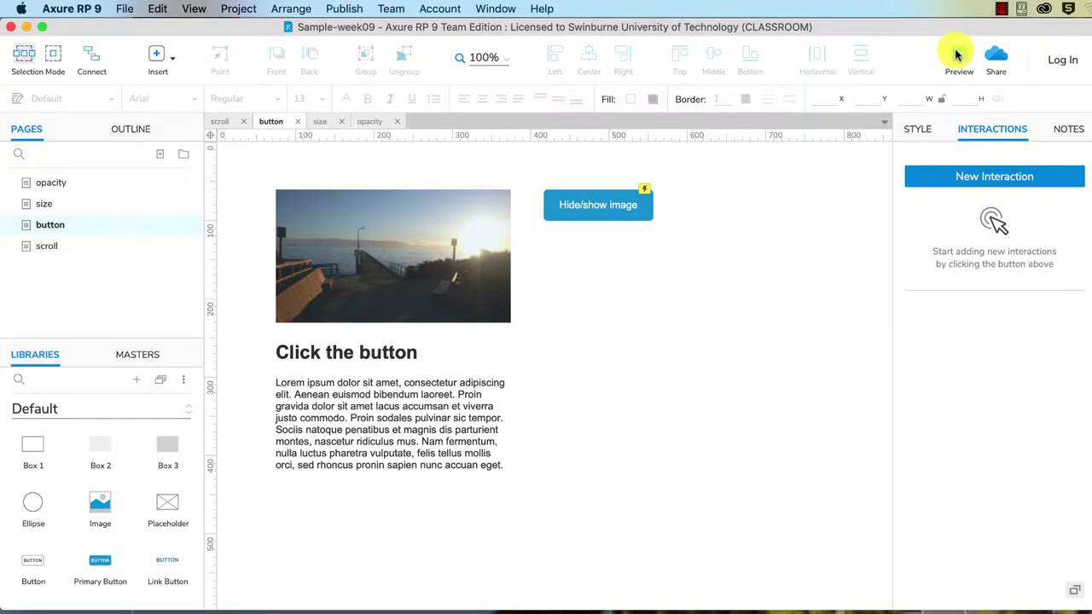
- Preview the page in Safari, test hiding and re-showing the image, then return to Axure
{"action": "left_click", "coordinate": [959, 56]}
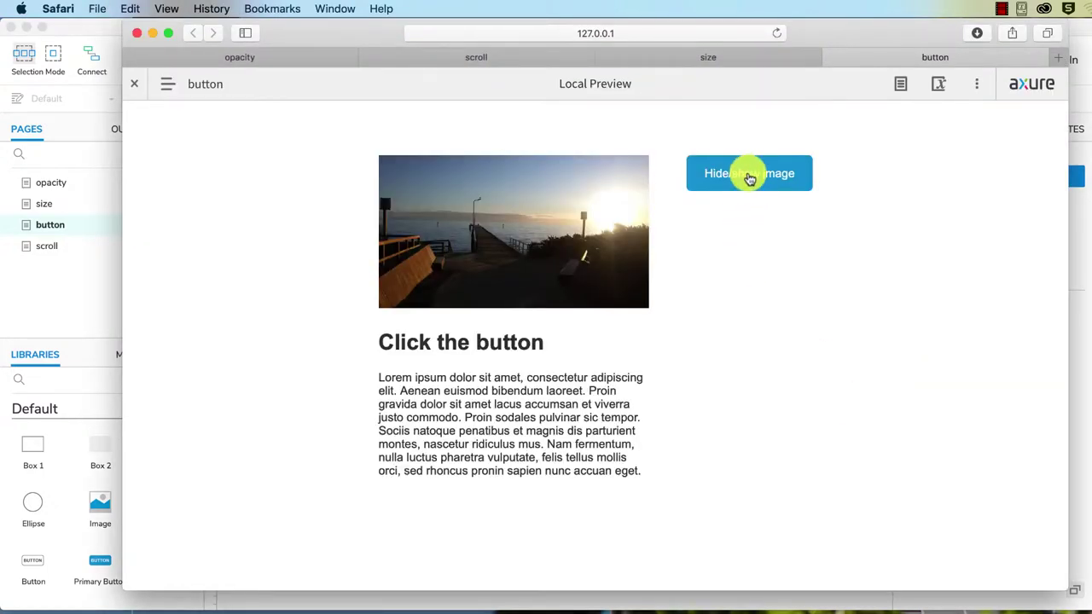
{"action": "left_click", "coordinate": [750, 177]}
{"action": "left_click", "coordinate": [750, 177]}
{"action": "left_click", "coordinate": [750, 176]}
{"action": "left_click", "coordinate": [749, 176]}
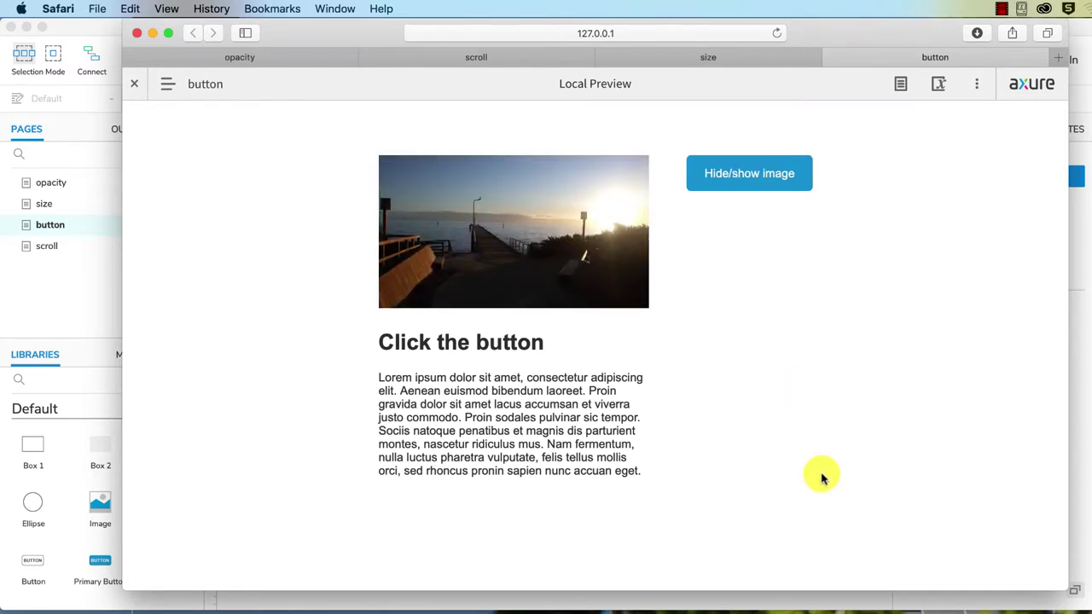
{"action": "left_click", "coordinate": [744, 173]}
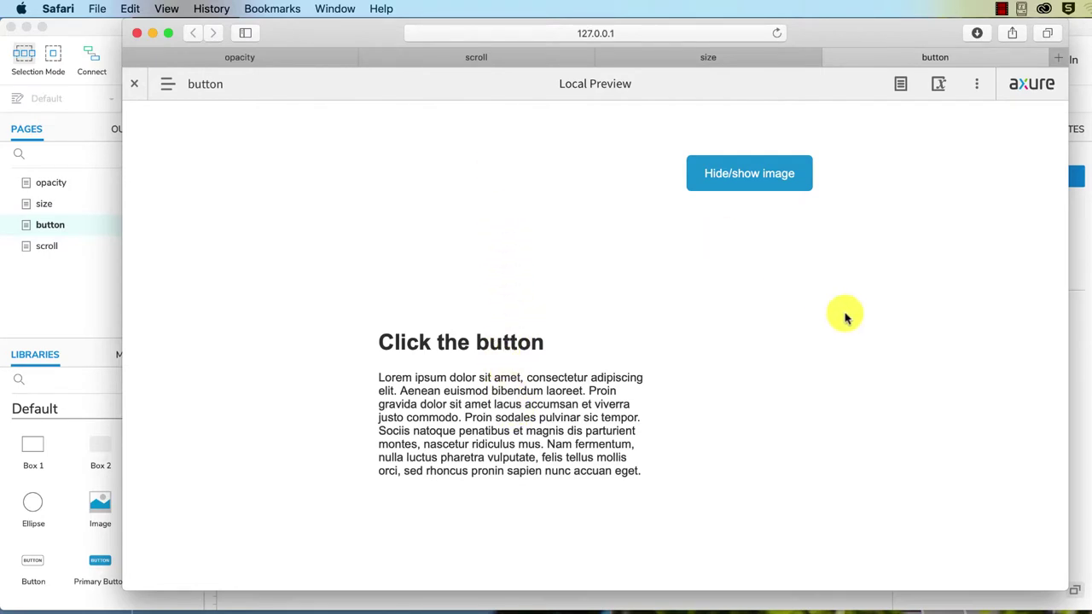
{"action": "left_click", "coordinate": [765, 176]}
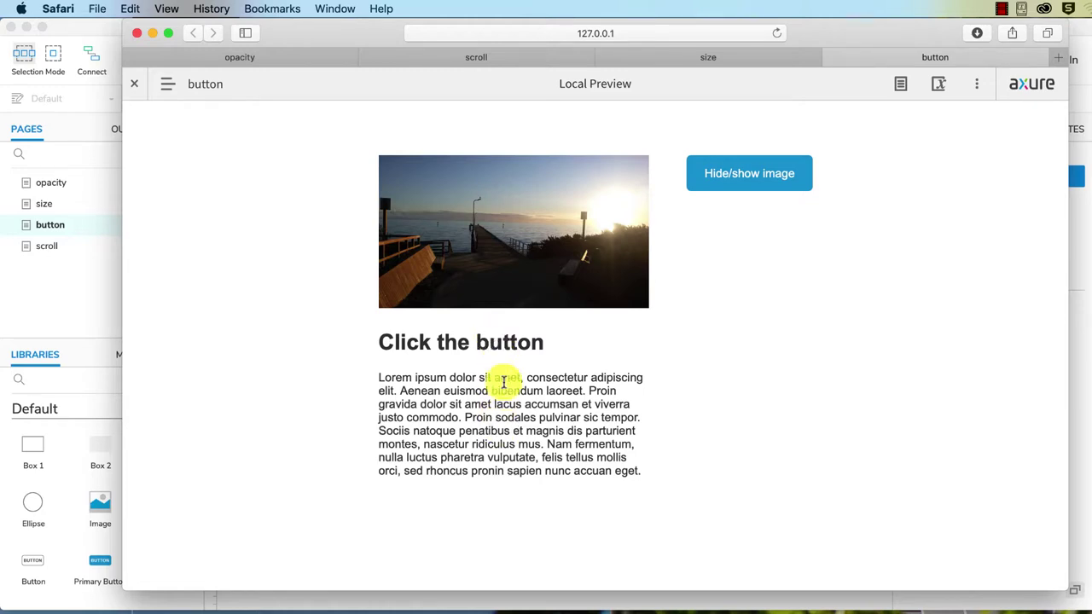
{"action": "left_click", "coordinate": [1078, 408]}
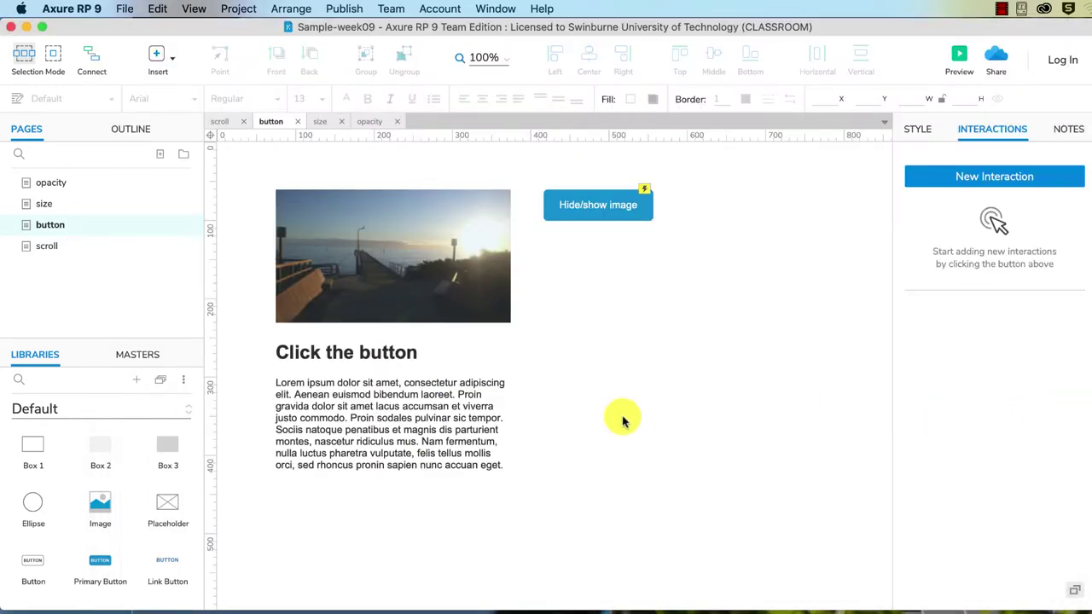
- Set Linear easing on both the Slide Down show and Slide Up hide animations
{"action": "left_click", "coordinate": [601, 204]}
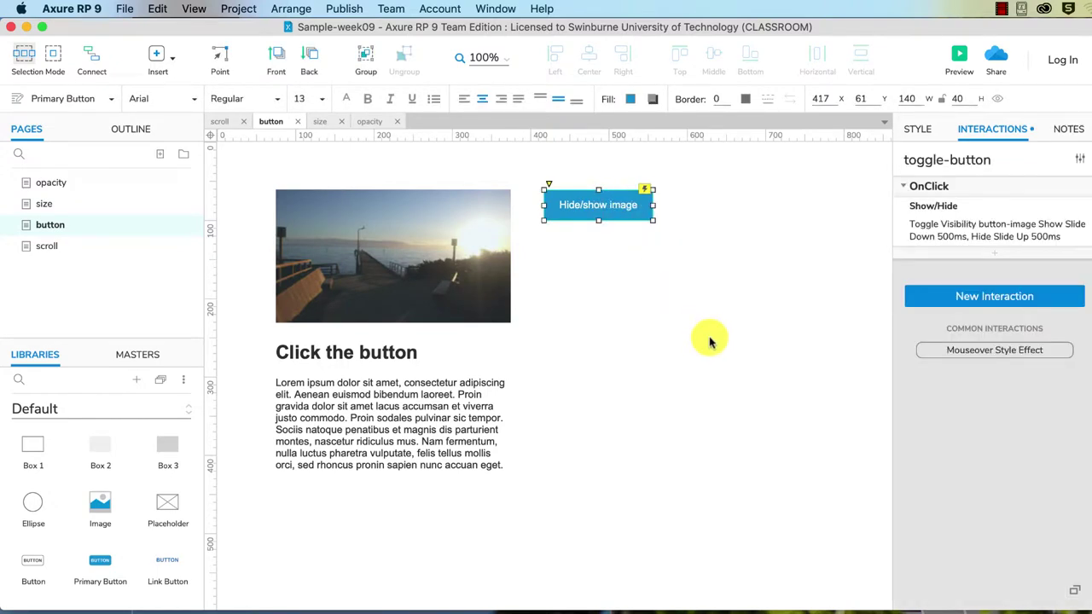
{"action": "left_click", "coordinate": [936, 228]}
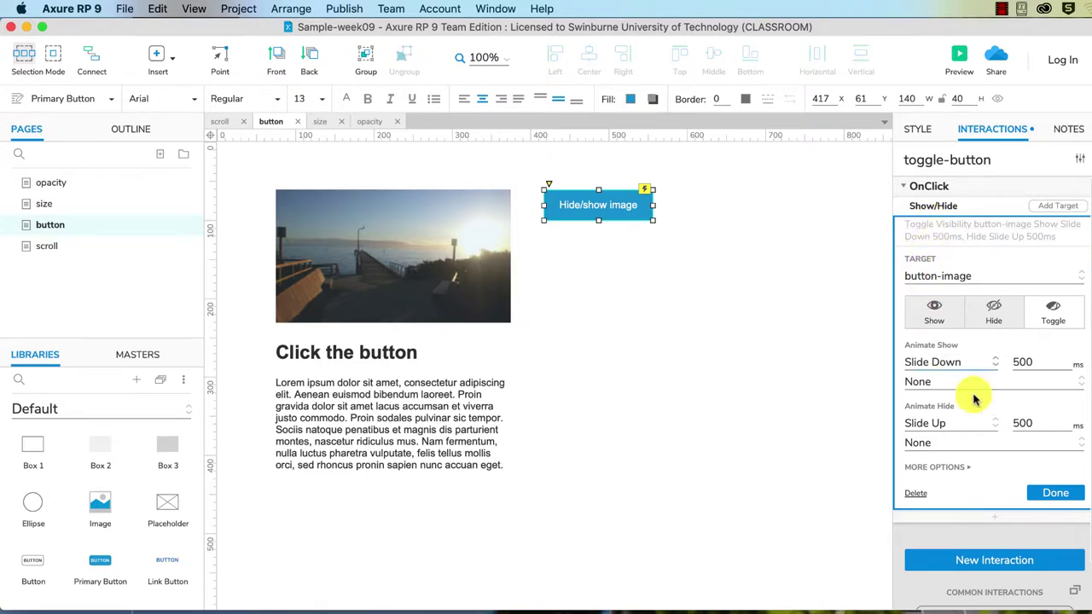
{"action": "left_click", "coordinate": [1076, 382]}
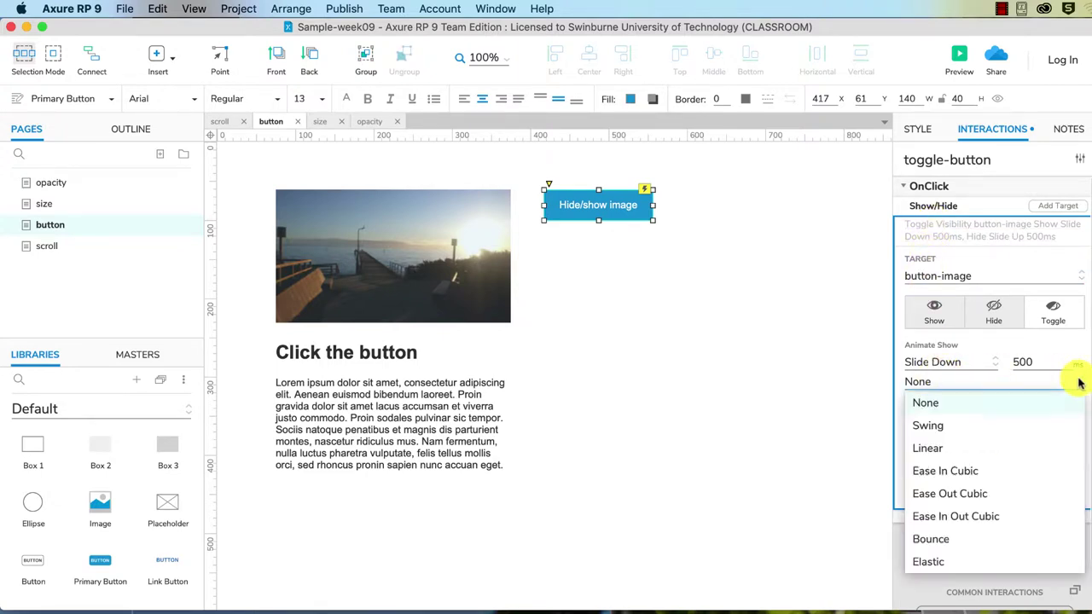
{"action": "left_click", "coordinate": [1076, 382]}
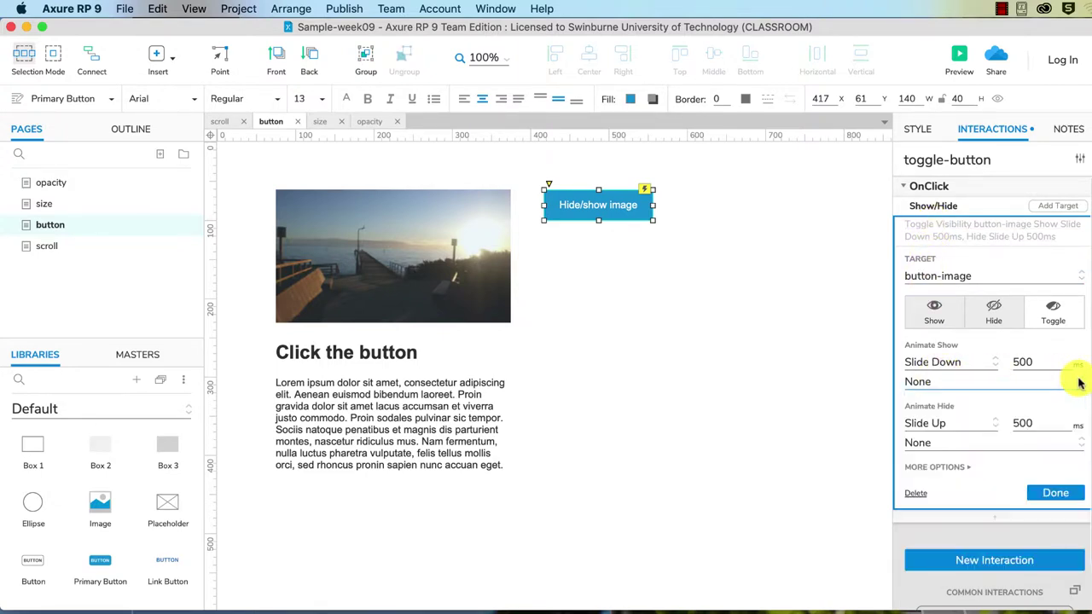
{"action": "left_click", "coordinate": [942, 384]}
{"action": "left_click", "coordinate": [942, 384]}
{"action": "left_click", "coordinate": [941, 383]}
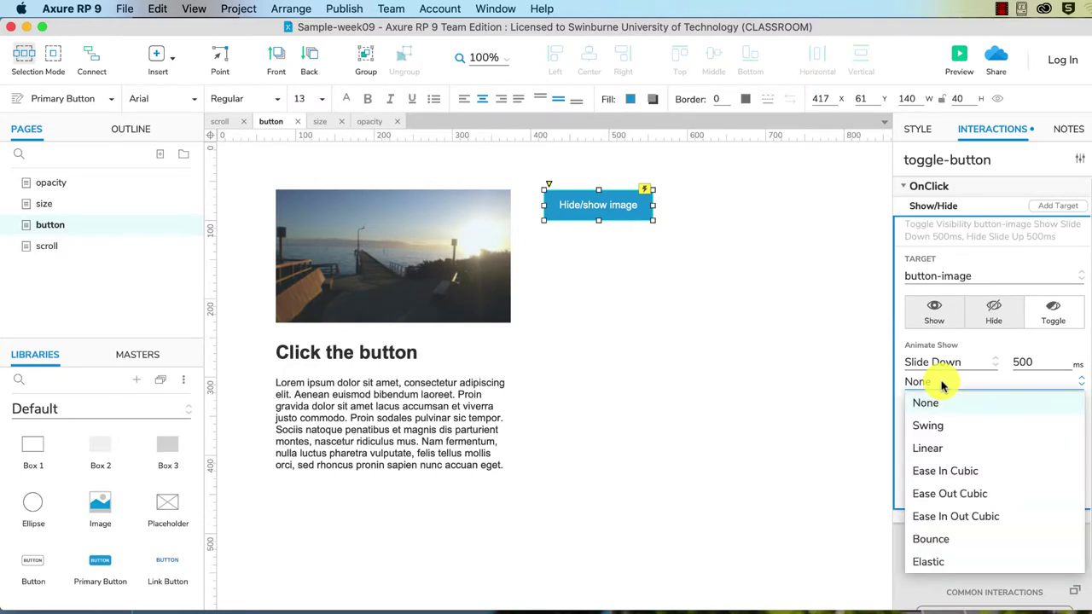
{"action": "left_click", "coordinate": [932, 447]}
{"action": "left_click", "coordinate": [953, 457]}
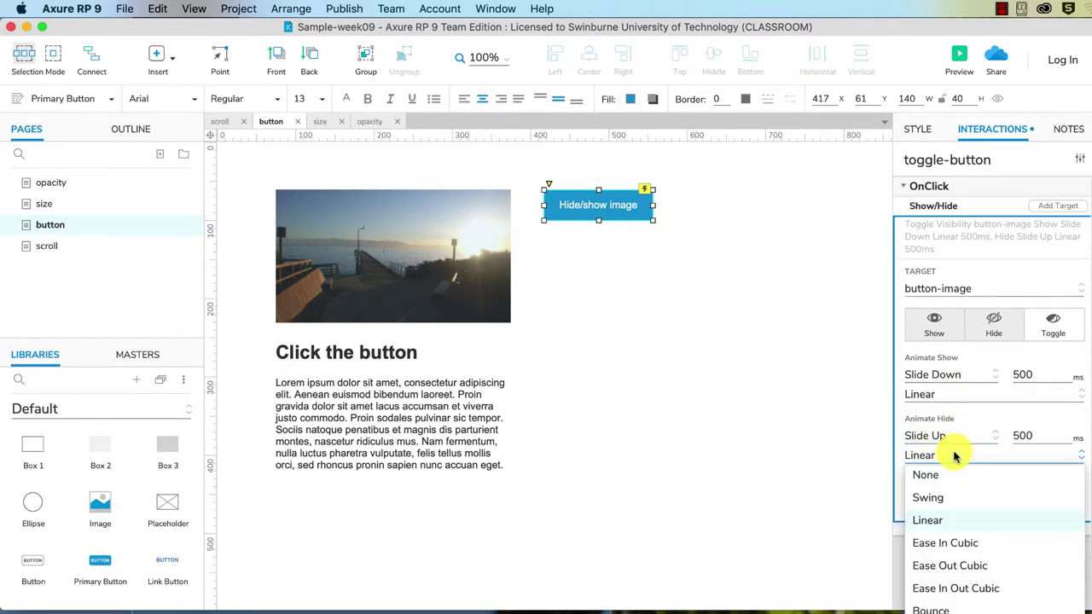
{"action": "left_click", "coordinate": [953, 520]}
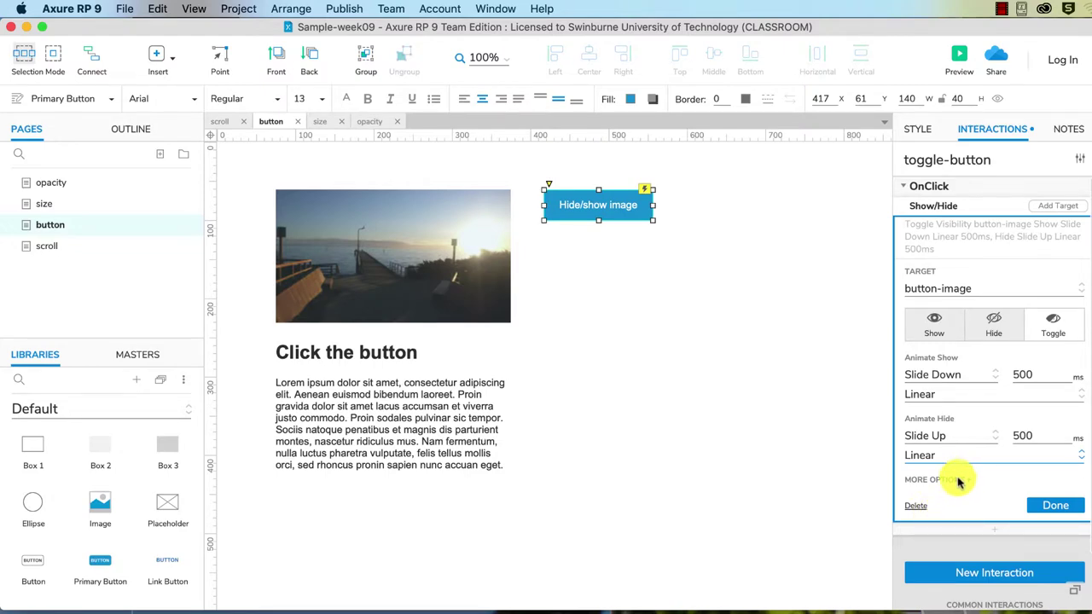
- Add Push/Pull Widgets below to the toggle, with Linear easing over 500 ms, and finish
{"action": "left_click", "coordinate": [957, 483]}
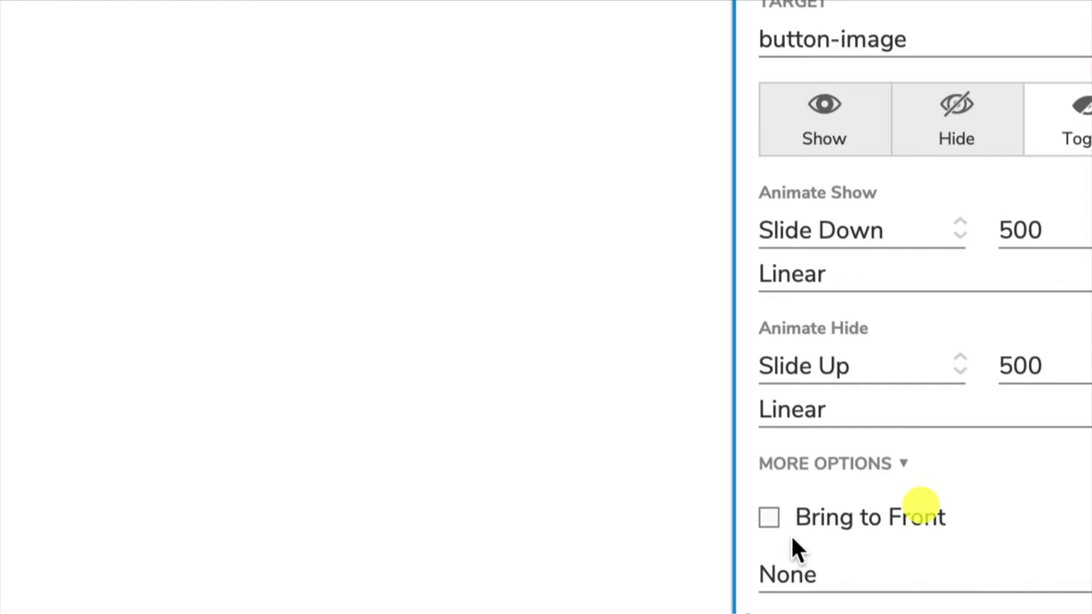
{"action": "left_click", "coordinate": [831, 575]}
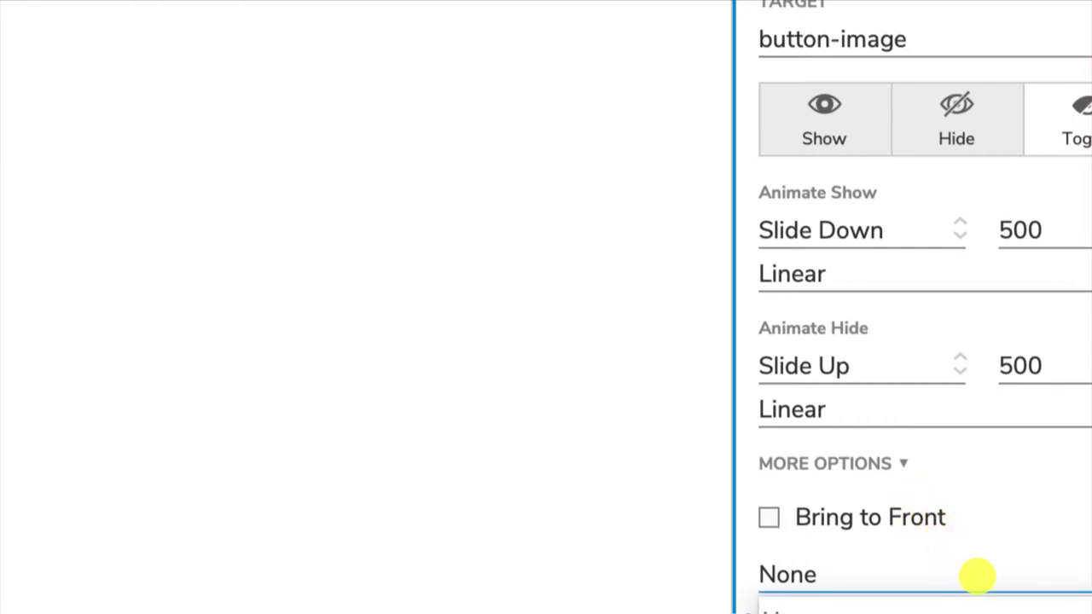
{"action": "left_click", "coordinate": [977, 575]}
{"action": "scroll", "coordinate": [975, 578], "scroll_direction": "down", "scroll_amount": 3}
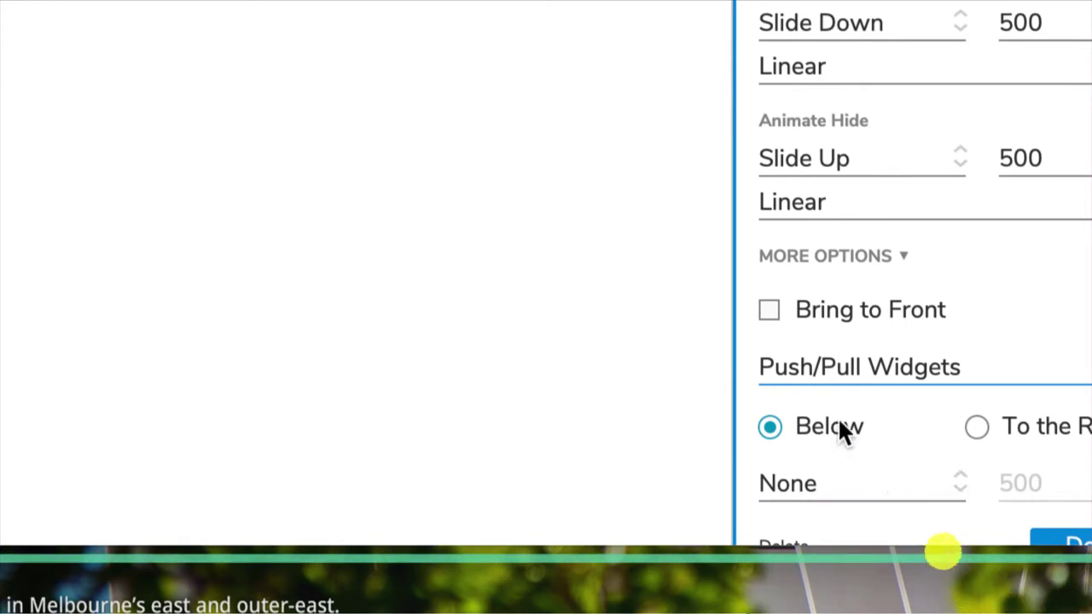
{"action": "scroll", "coordinate": [904, 424], "scroll_direction": "down", "scroll_amount": 5}
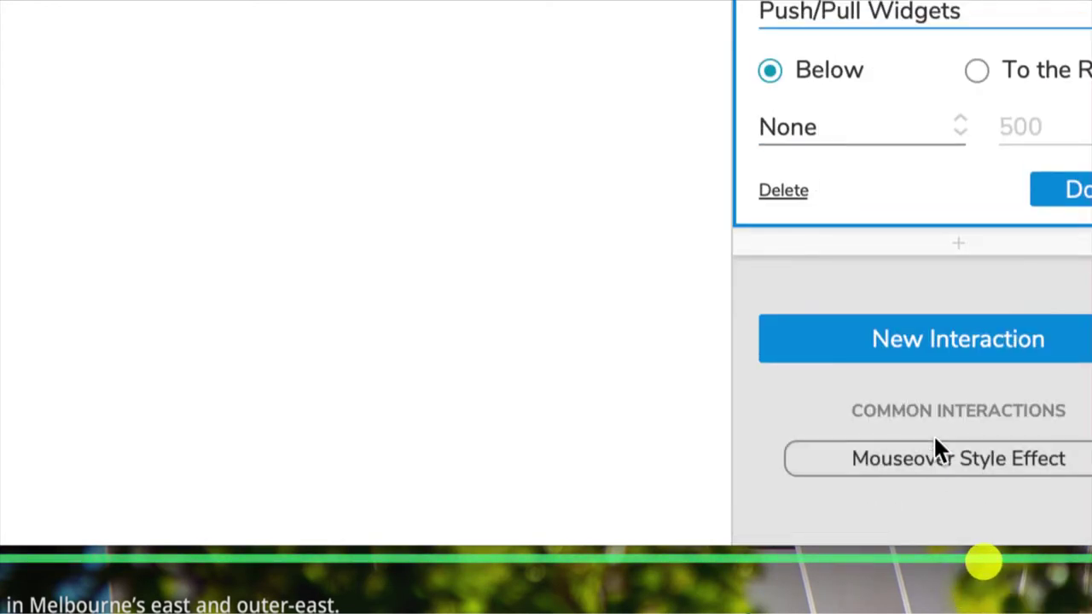
{"action": "scroll", "coordinate": [921, 312], "scroll_direction": "up", "scroll_amount": 2}
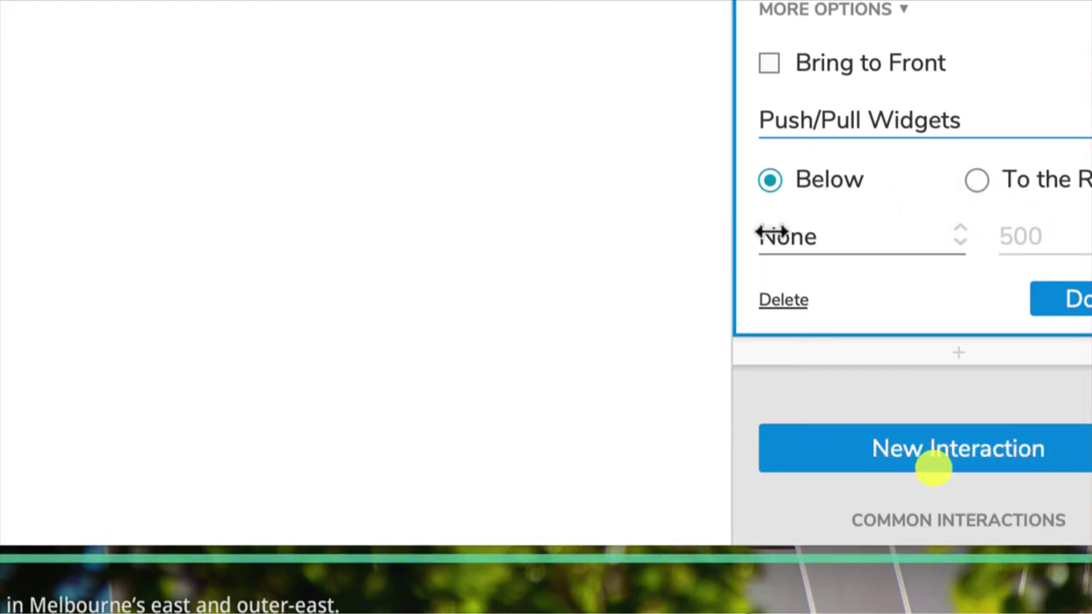
{"action": "left_click", "coordinate": [919, 242]}
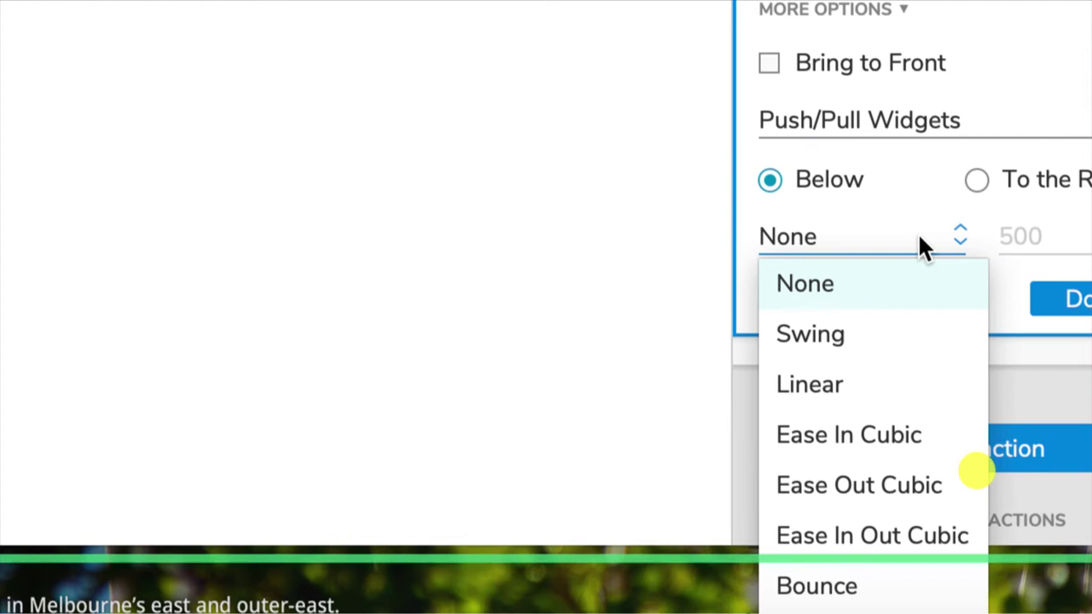
{"action": "left_click", "coordinate": [871, 385]}
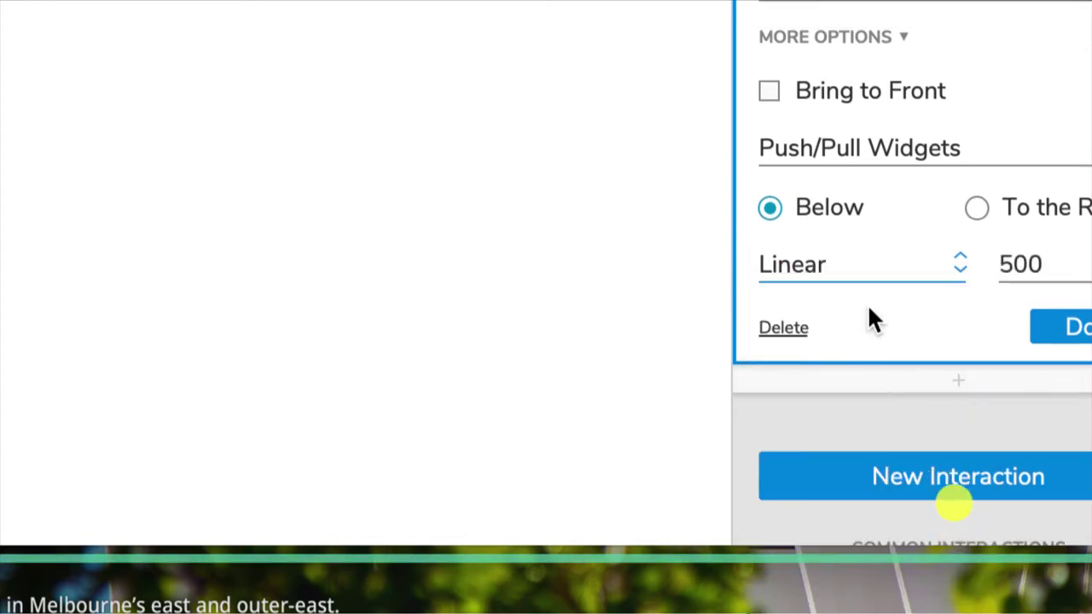
{"action": "left_click", "coordinate": [1060, 327]}
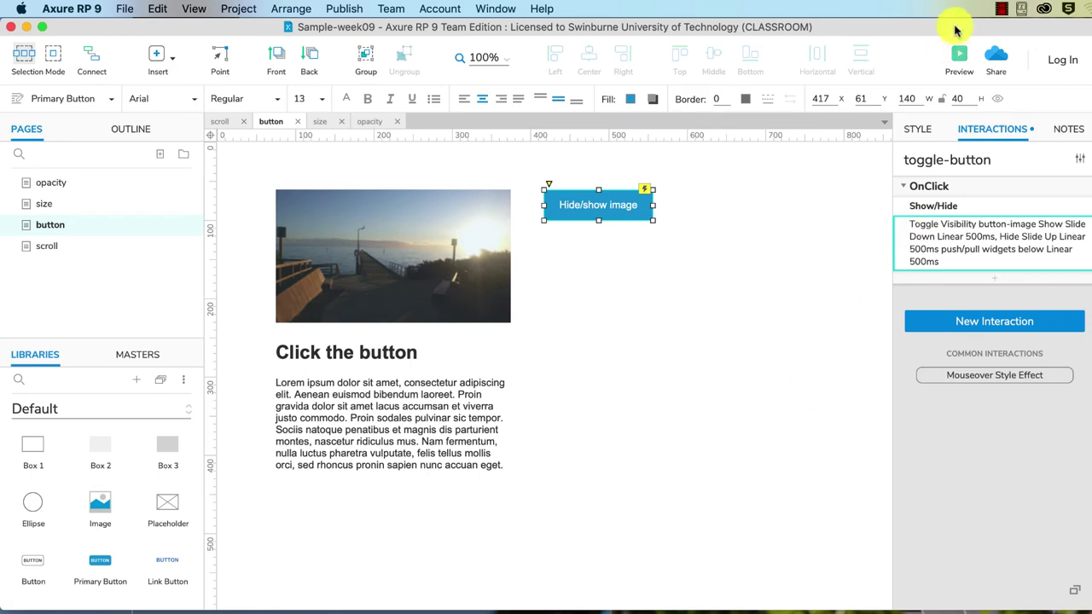
- Preview in Safari and toggle the pier photo repeatedly, ending with it hidden and text pulled up
{"action": "left_click", "coordinate": [958, 53]}
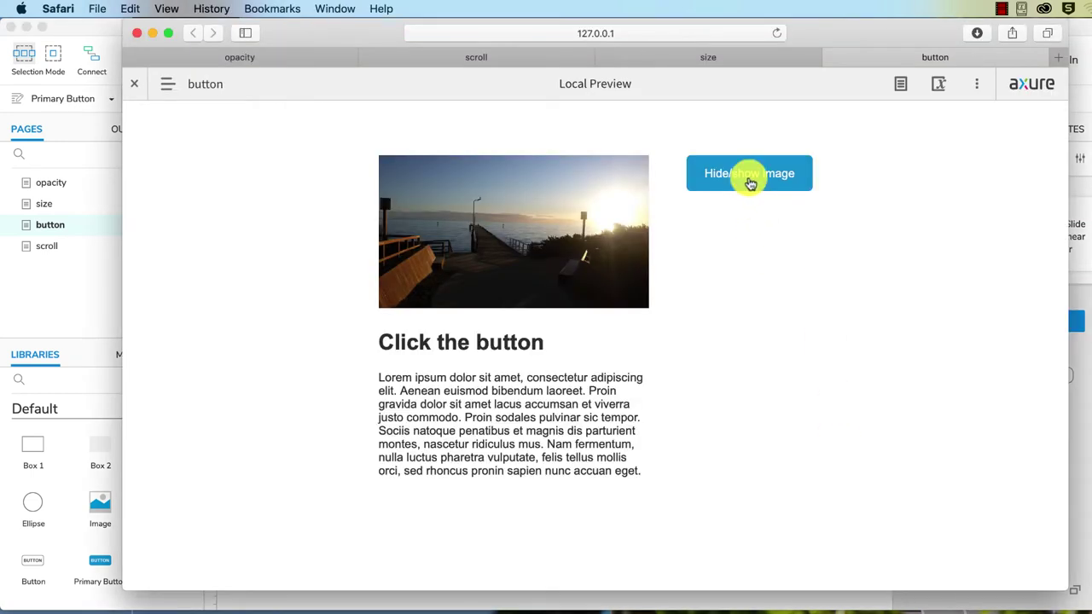
{"action": "left_click", "coordinate": [750, 179]}
{"action": "left_click", "coordinate": [749, 179]}
{"action": "left_click", "coordinate": [749, 181]}
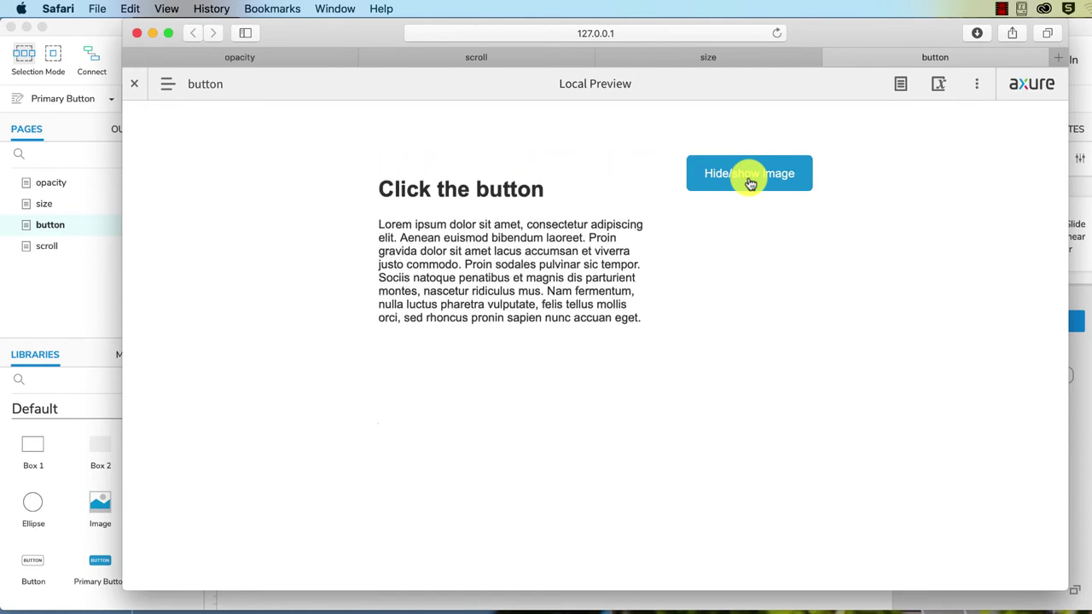
{"action": "left_click", "coordinate": [750, 180]}
{"action": "left_click", "coordinate": [750, 180]}
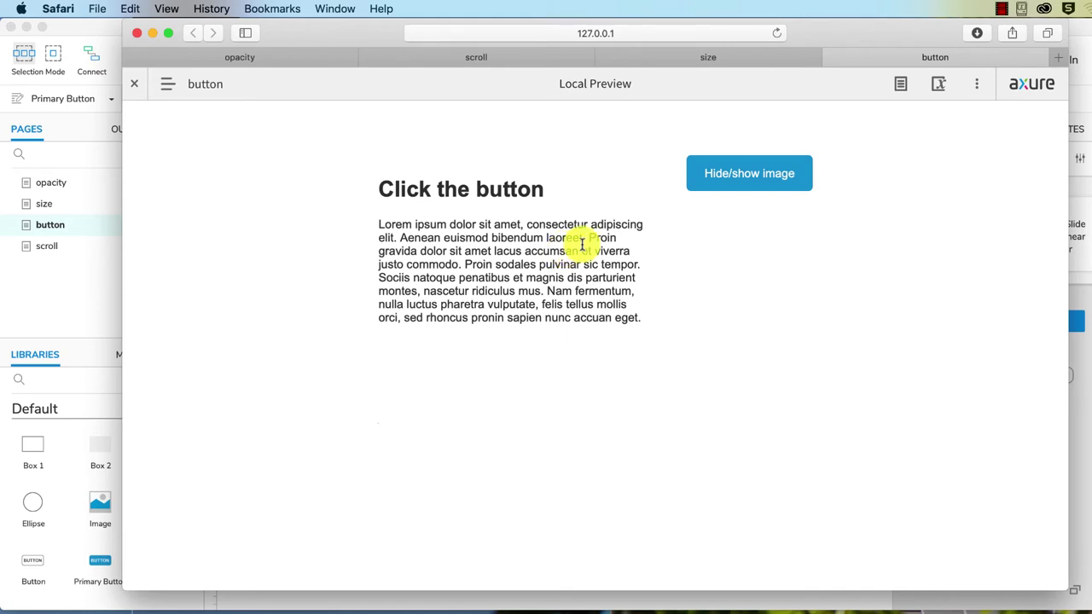
{"action": "left_click", "coordinate": [715, 178]}
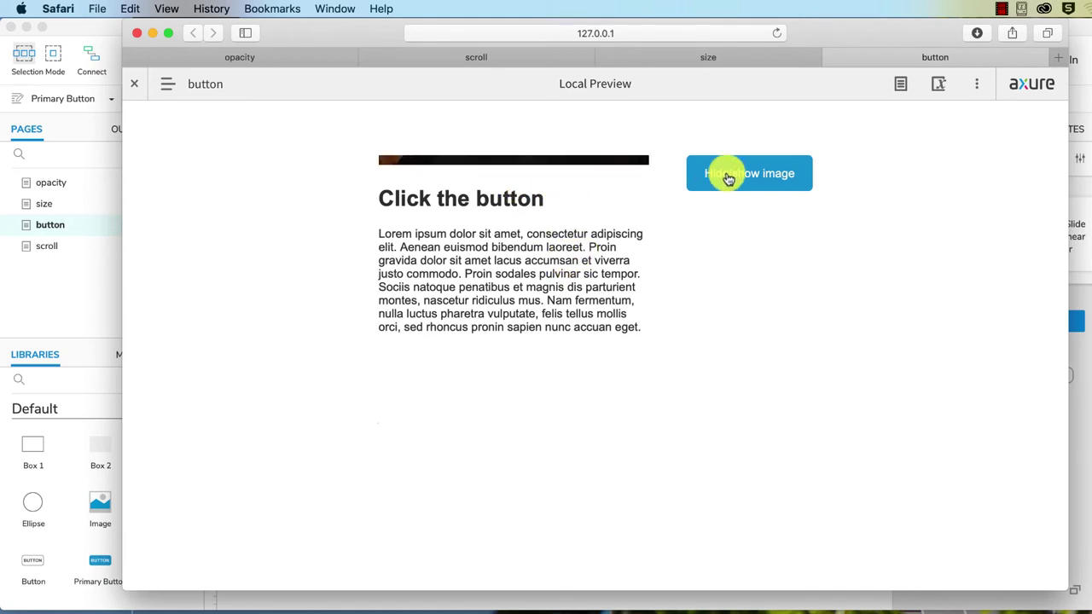
{"action": "left_click", "coordinate": [728, 177]}
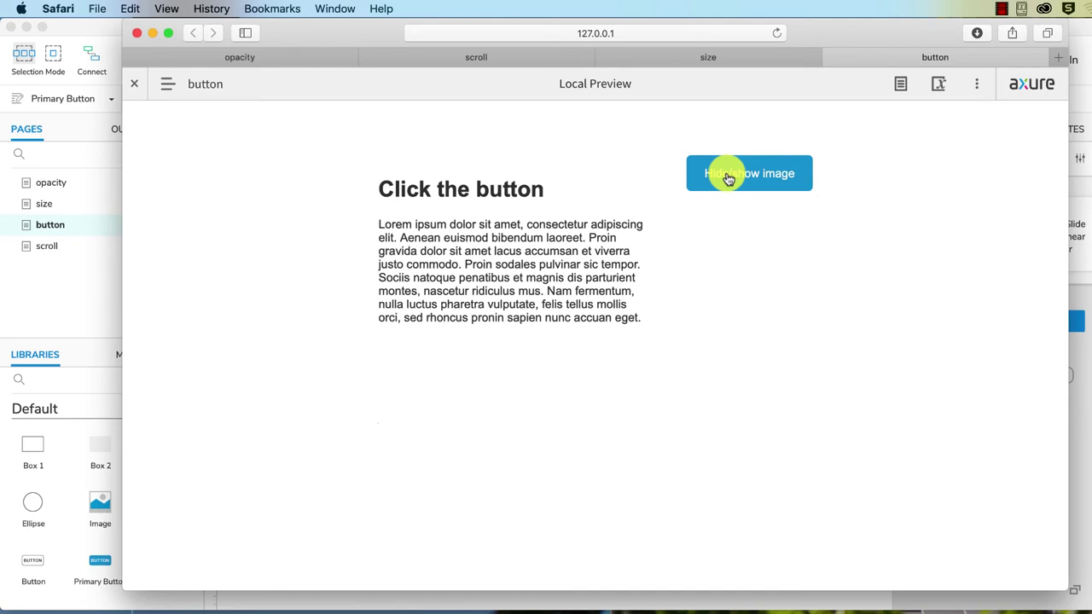
{"action": "left_click", "coordinate": [728, 177]}
{"action": "left_click", "coordinate": [728, 178]}
{"action": "left_click", "coordinate": [726, 177]}
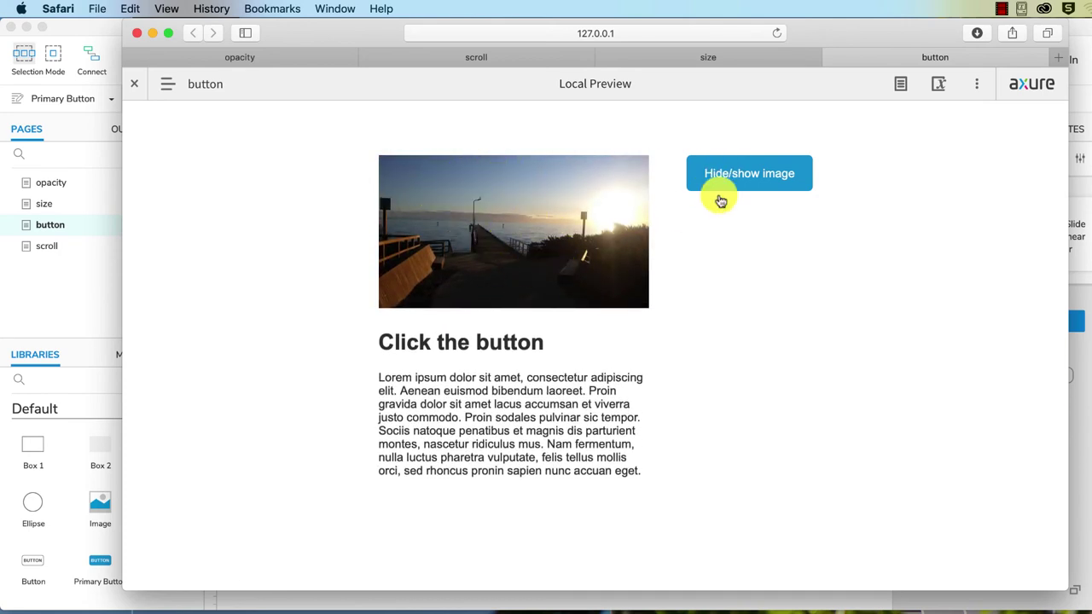
{"action": "left_click", "coordinate": [739, 175]}
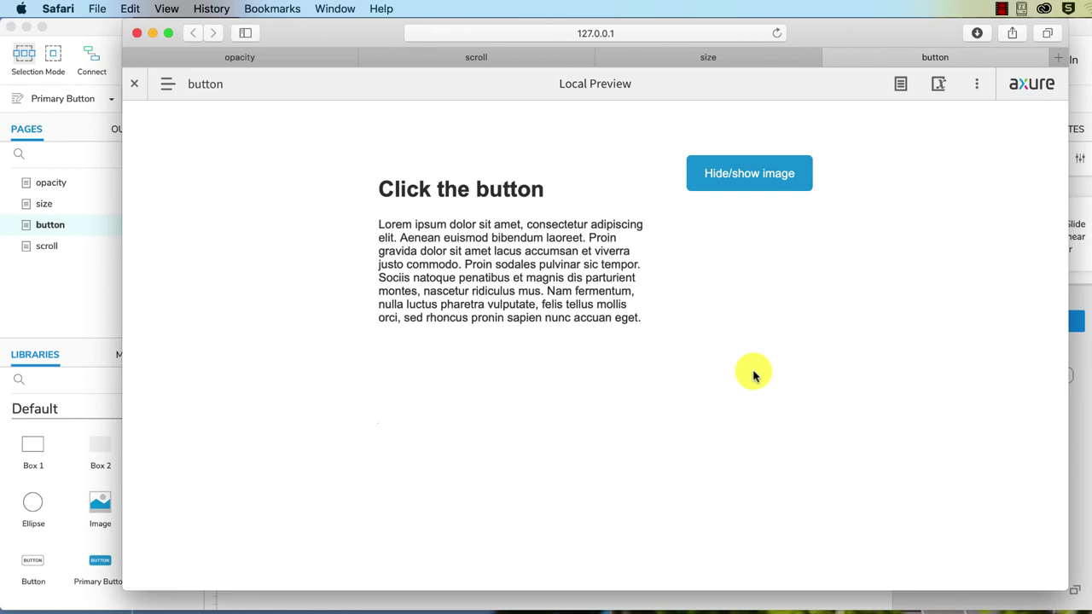